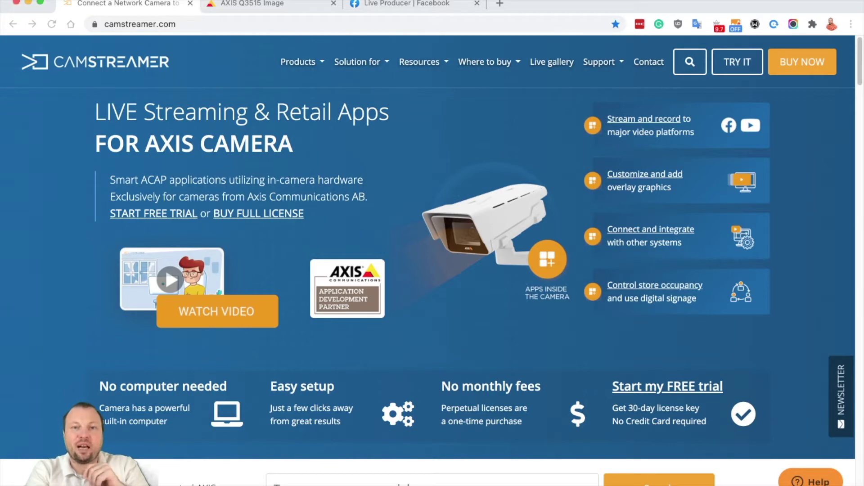
# Switch to the AXIS Q3515 camera's web interface and check the firmware information in its system maintenance settings
pyautogui.hotkey('ctrl', 'Tab')
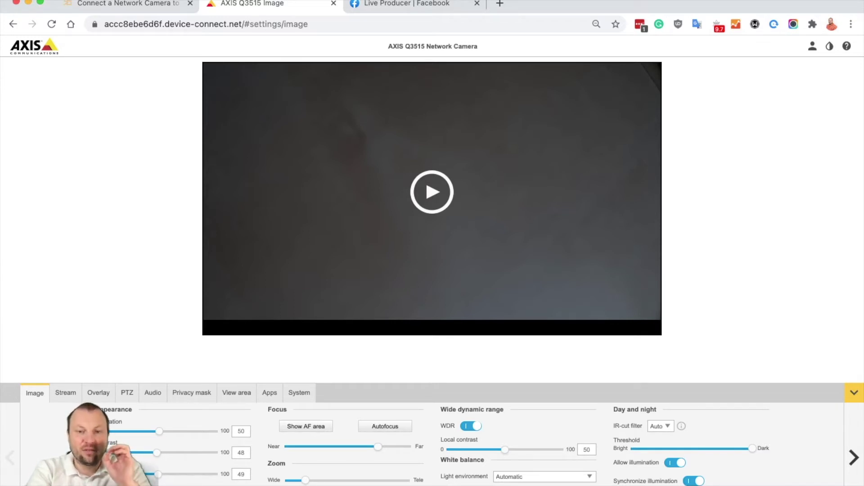
pyautogui.click(298, 392)
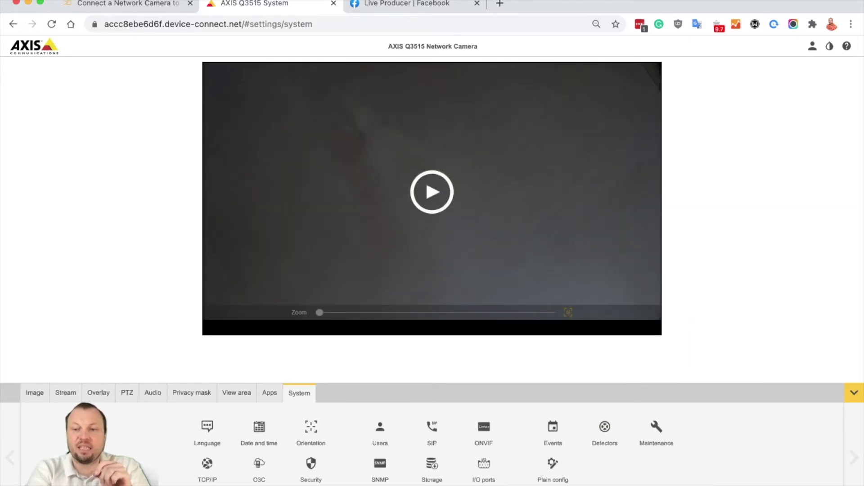
pyautogui.click(657, 426)
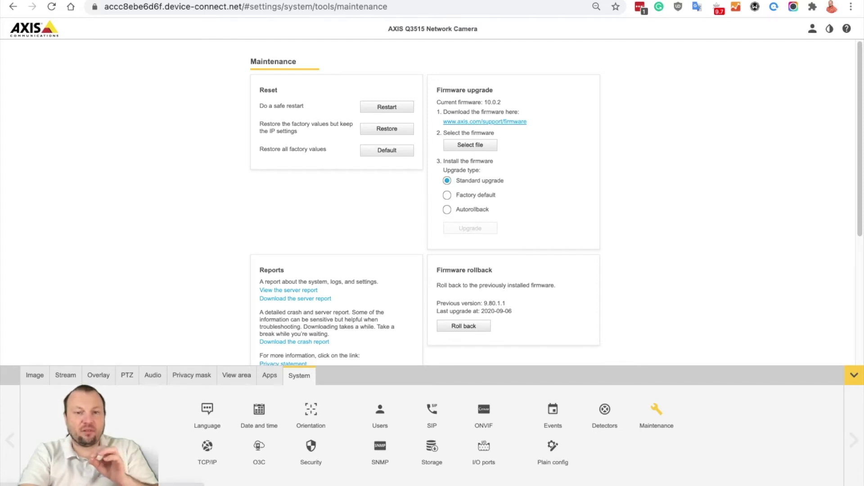
# Open the CamStreamer App from the camera's installed apps and add a Facebook Manual streaming service on View Area 1
pyautogui.click(269, 375)
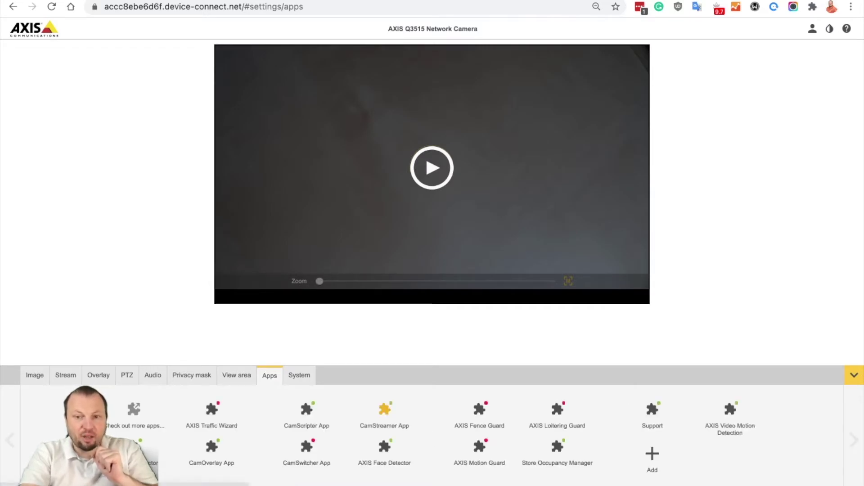
pyautogui.click(385, 409)
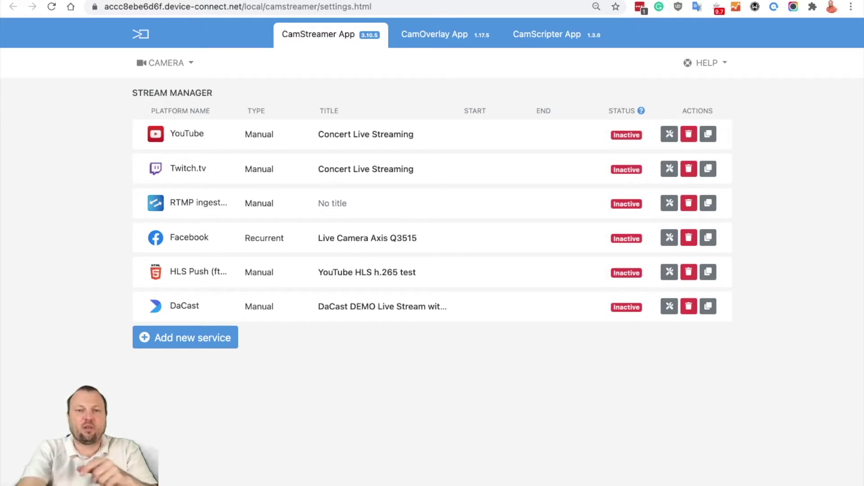
pyautogui.click(185, 337)
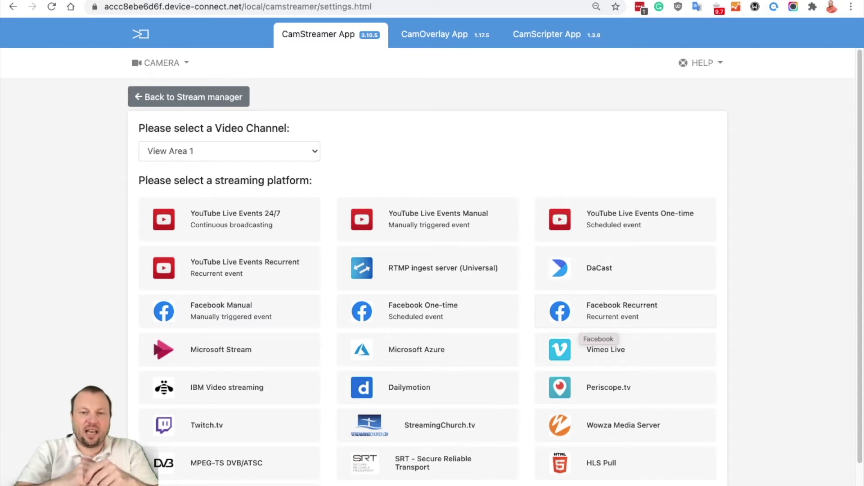
pyautogui.click(229, 311)
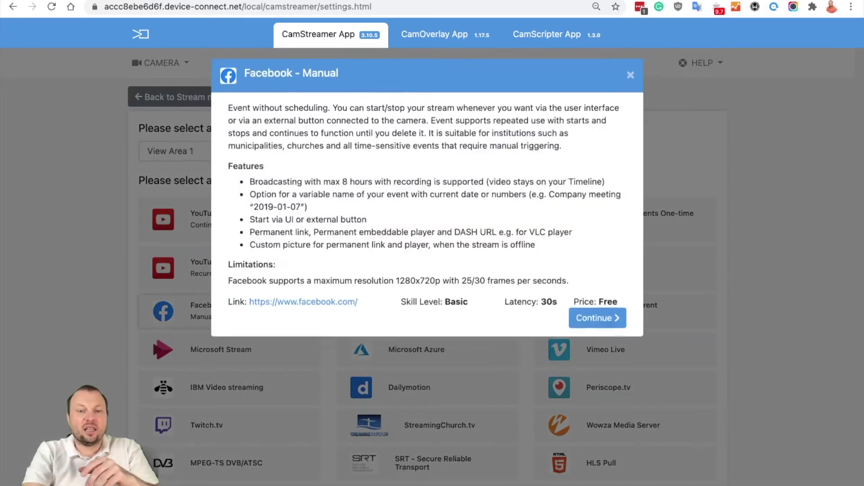
pyautogui.click(597, 322)
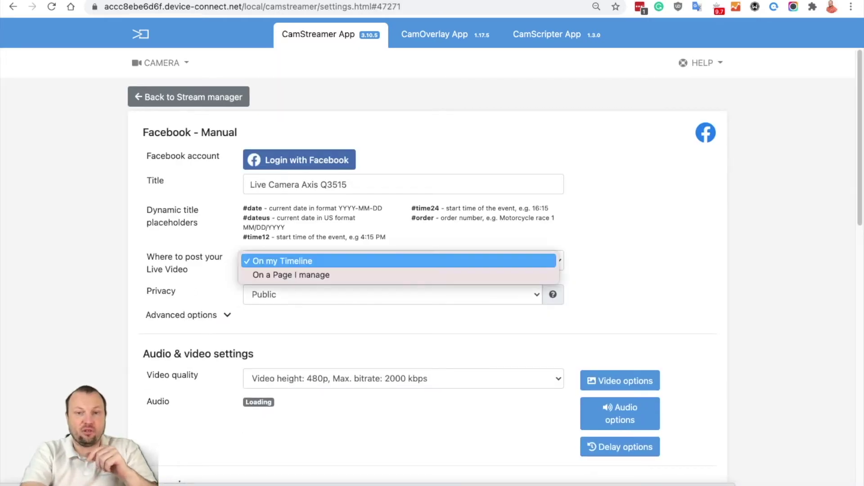
# Examine the destinations offered for posting the Facebook live video, keep On my Timeline, and return to the stream manager
pyautogui.click(403, 260)
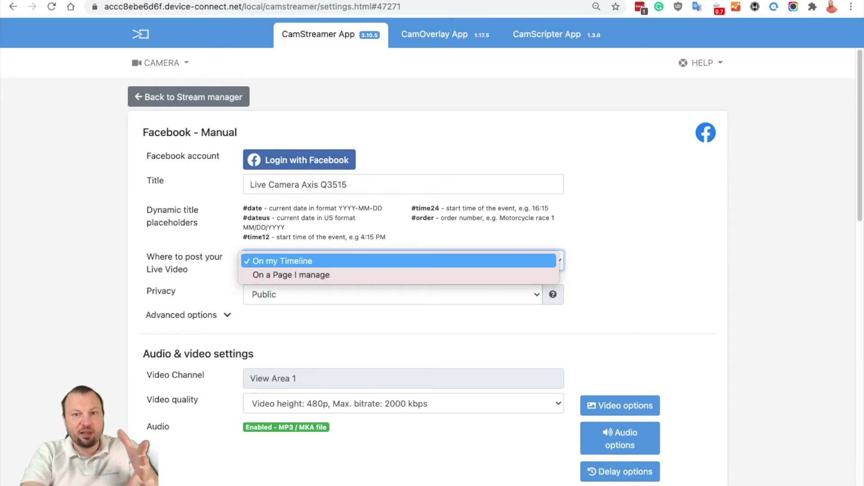
pyautogui.press('Down')
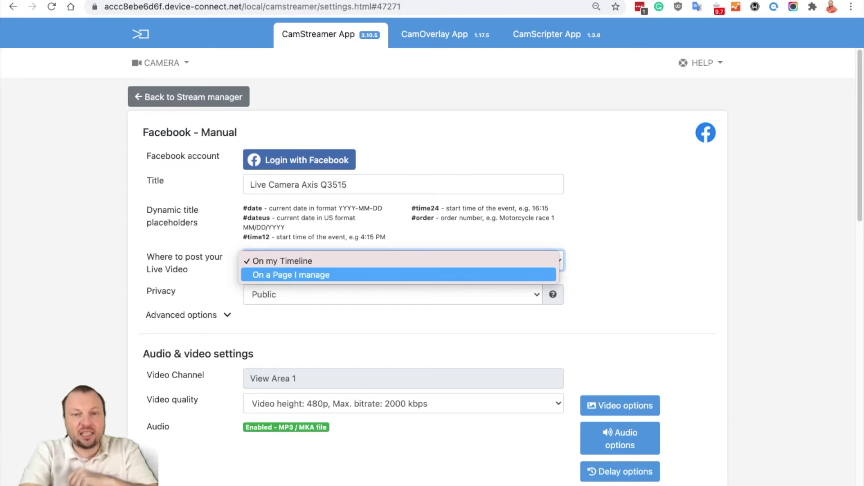
pyautogui.press('Up')
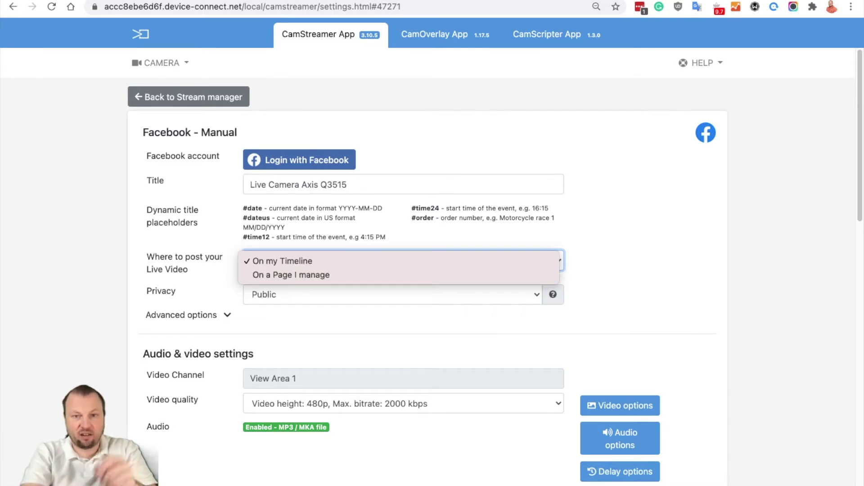
pyautogui.press('Escape')
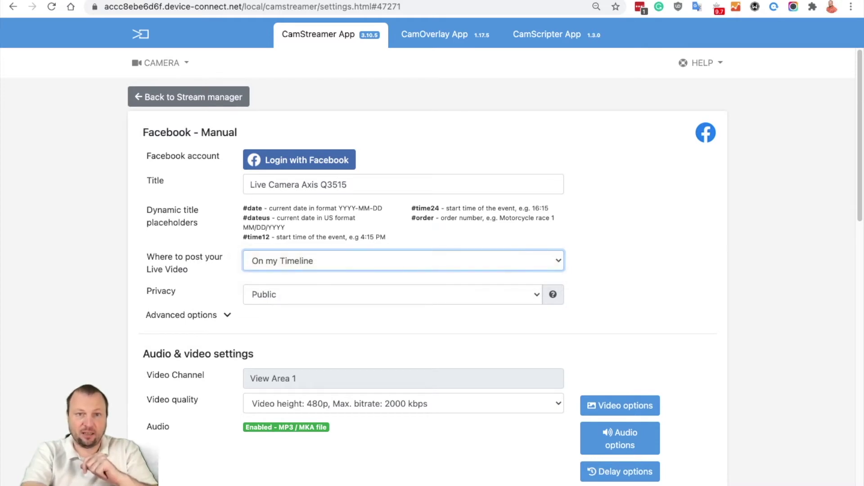
pyautogui.click(189, 97)
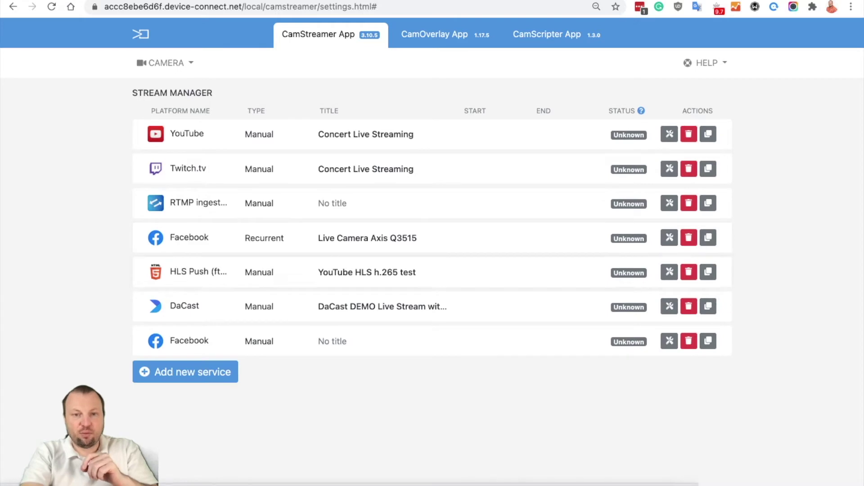
# Add a new RTMP ingest server (Universal) streaming service on View Area 1
pyautogui.click(185, 372)
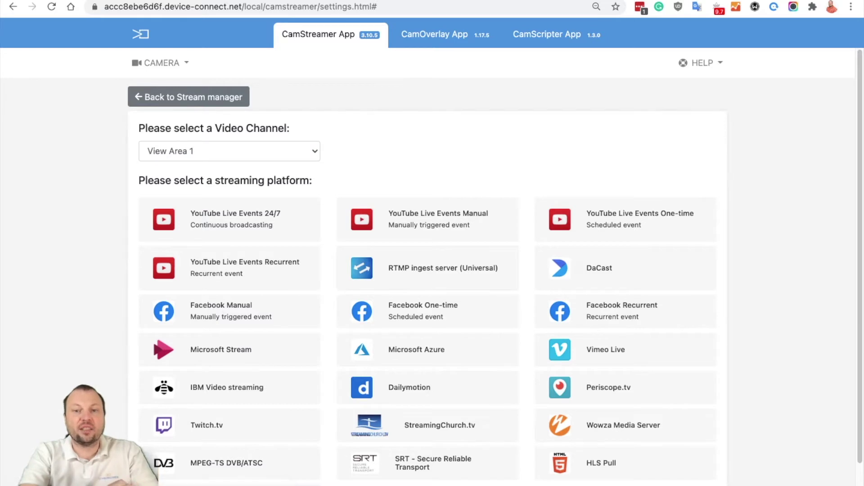
pyautogui.click(446, 270)
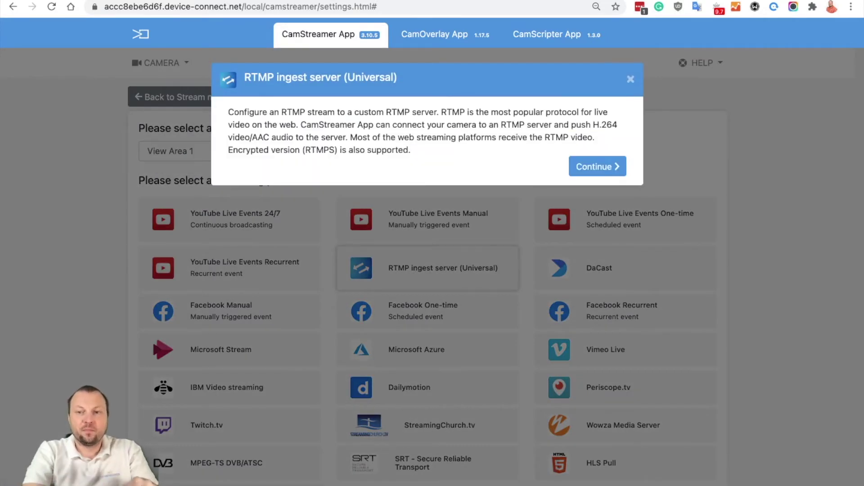
pyautogui.click(597, 167)
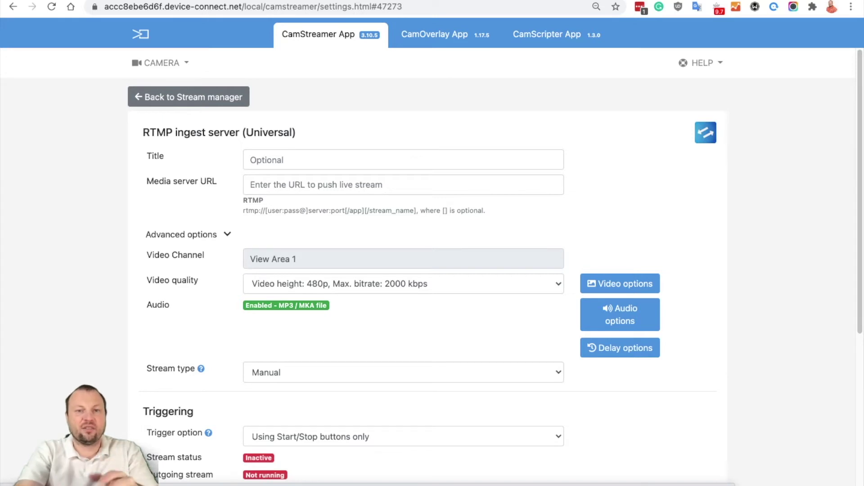
# Title the RTMP stream "Concert of our Band" and go to its empty media server URL without picking a suggestion
pyautogui.click(251, 160)
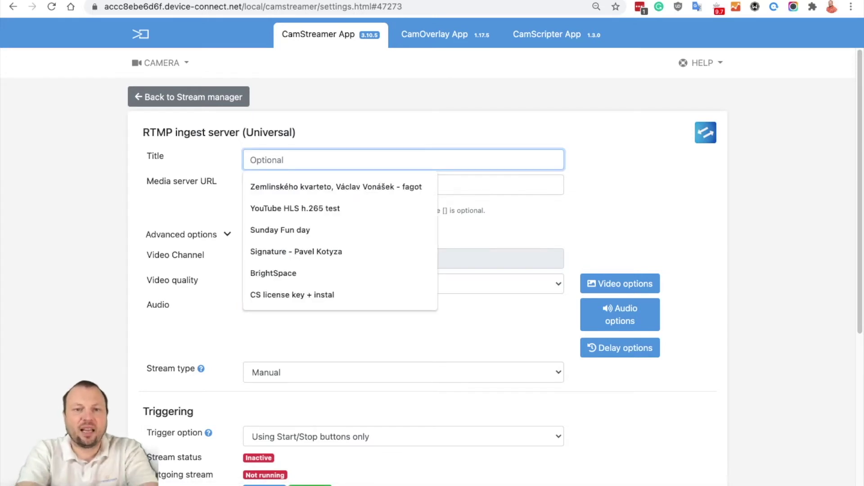
pyautogui.write('Co')
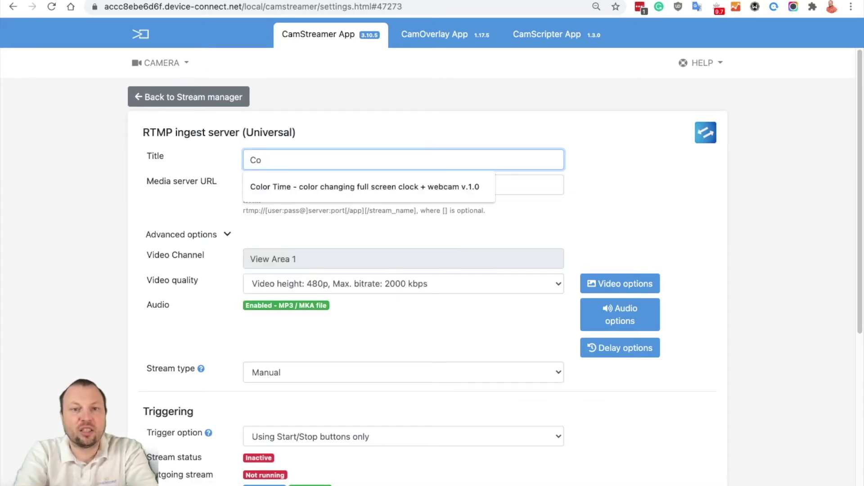
pyautogui.write('ncert ')
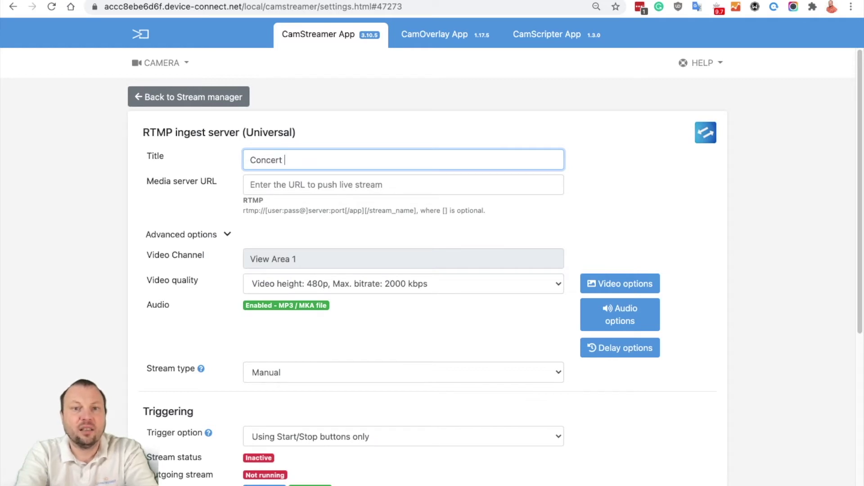
pyautogui.write('of ')
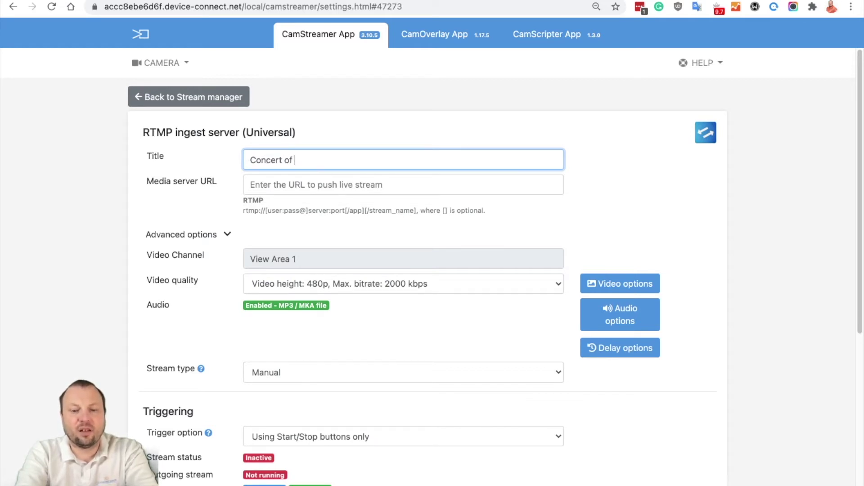
pyautogui.write('oru Band')
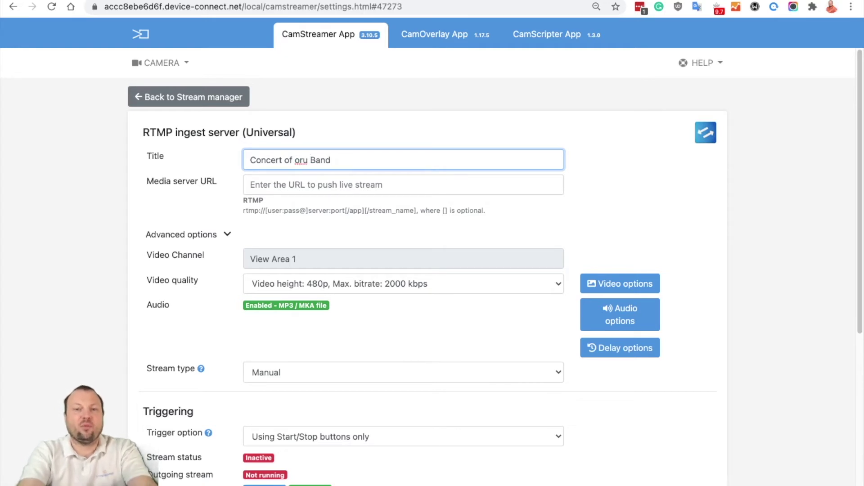
pyautogui.hotkey('alt', 'shift', 'Left')
pyautogui.press('Left')
pyautogui.press('Left')
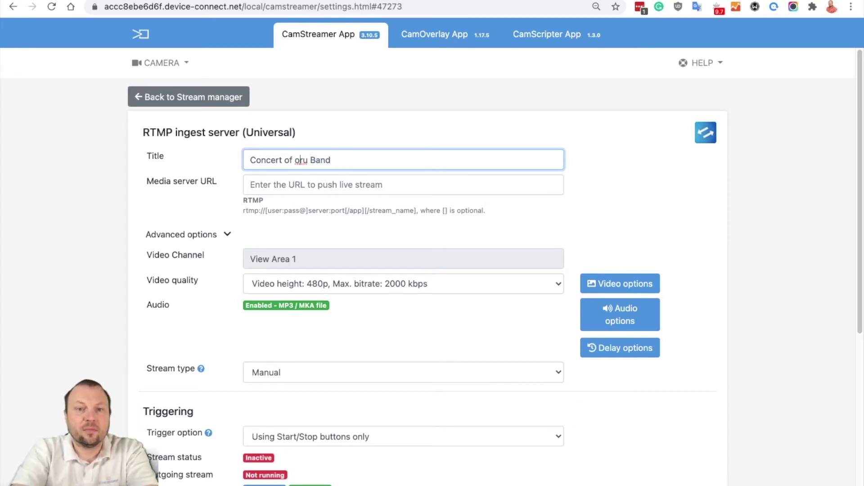
pyautogui.hotkey('alt', 'shift', 'Left')
pyautogui.write('our')
pyautogui.press('End')
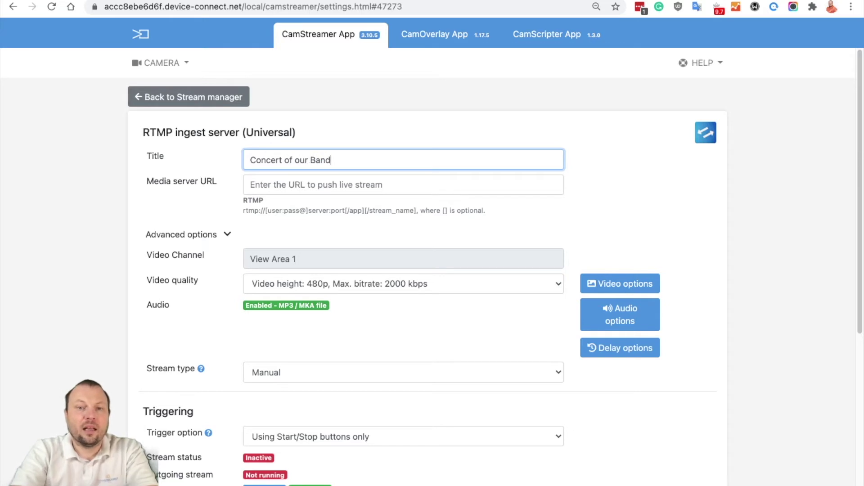
pyautogui.hotkey('alt', 'shift', 'Left')
pyautogui.hotkey('alt', 'shift', 'Left')
pyautogui.hotkey('alt', 'shift', 'Left')
pyautogui.hotkey('alt', 'shift', 'Left')
pyautogui.press('Right')
pyautogui.press('Tab')
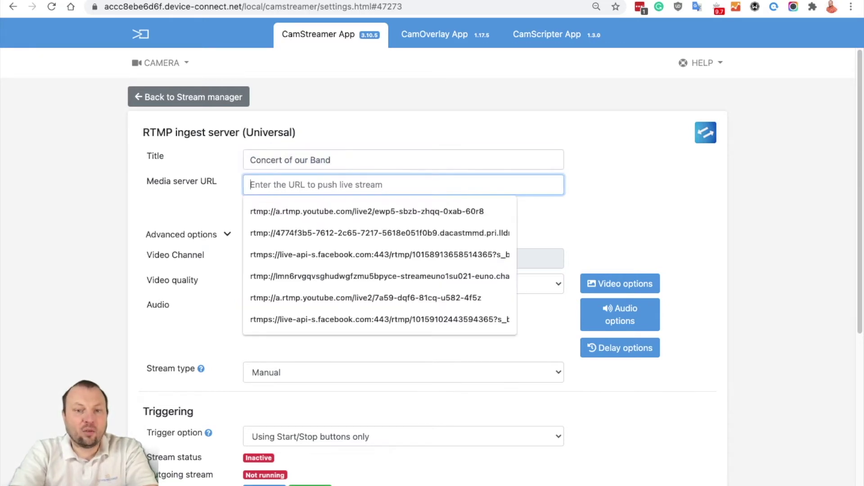
pyautogui.press('Escape')
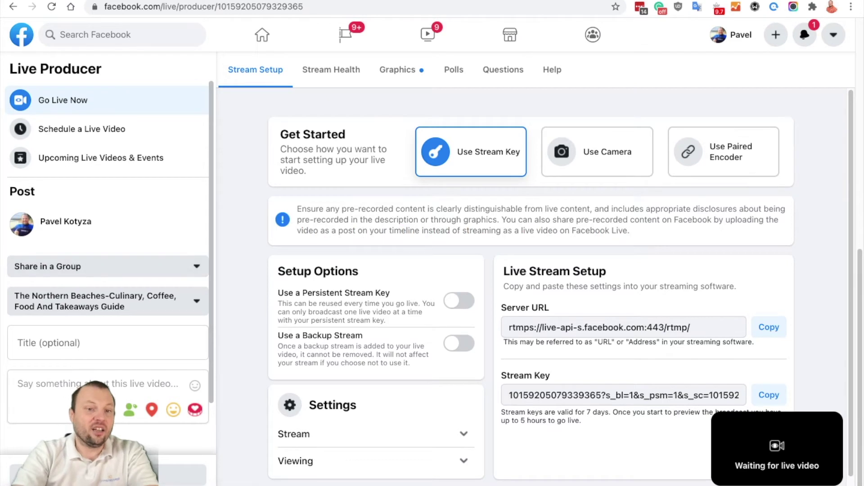
# In Facebook Live Producer, share the live video in the group The Northern Beaches-Culinary, Coffee, Food And Takeaways Guide
pyautogui.click(107, 266)
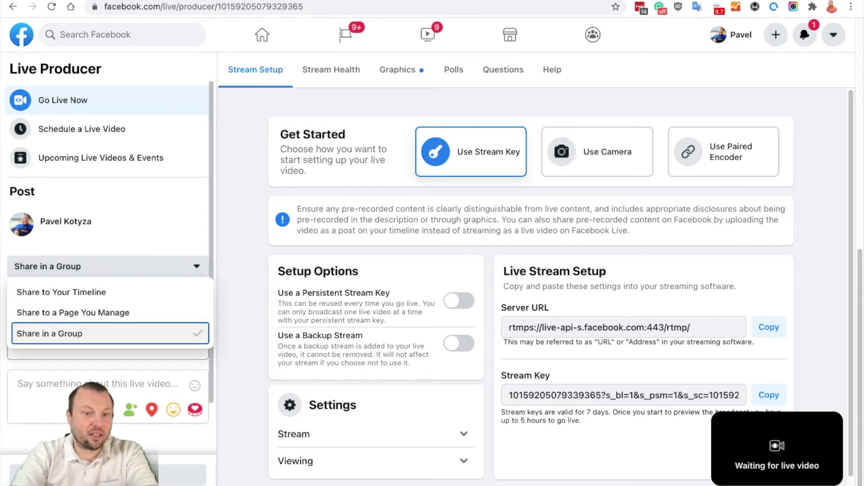
pyautogui.click(110, 333)
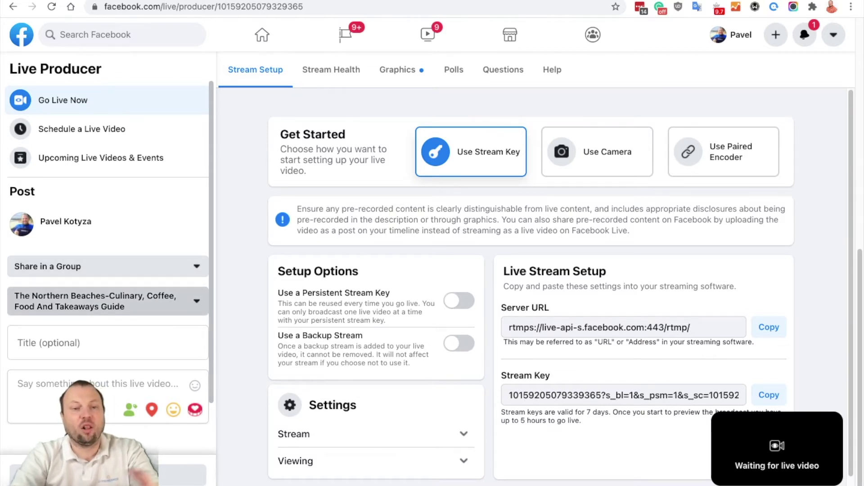
pyautogui.click(108, 301)
pyautogui.click(108, 301)
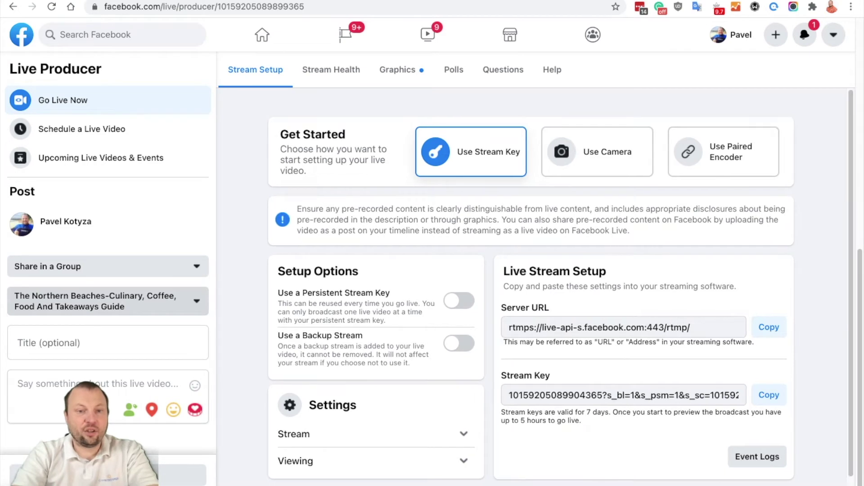
# Title the Facebook live video "Live streaming in FB group"
pyautogui.click(108, 342)
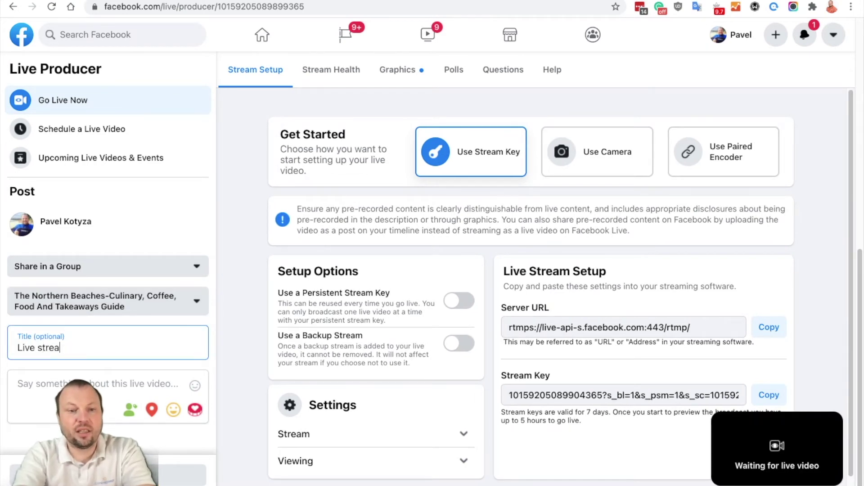
pyautogui.write('F')
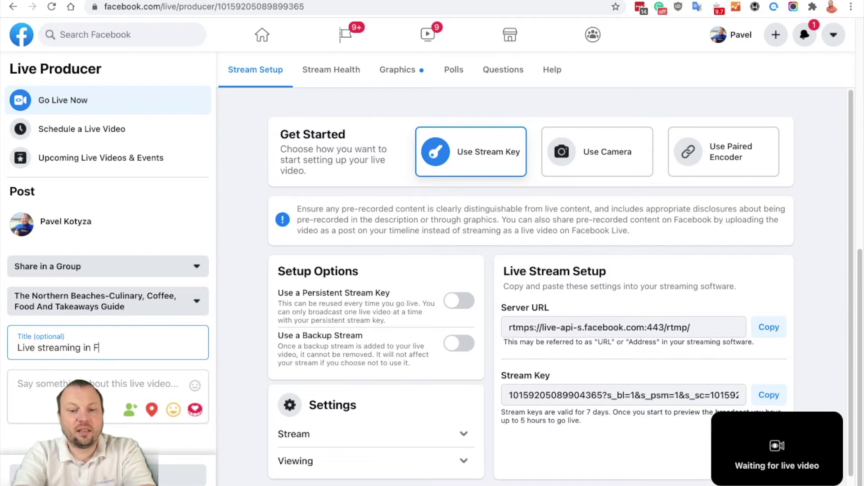
pyautogui.write('B group')
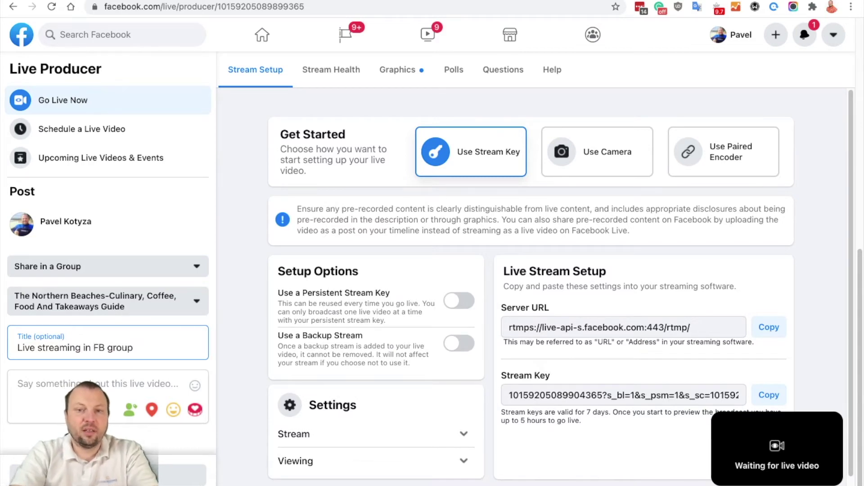
# Locate the server URL and stream key in the live stream setup and copy the server URL
pyautogui.scroll(-1, 531, 287)
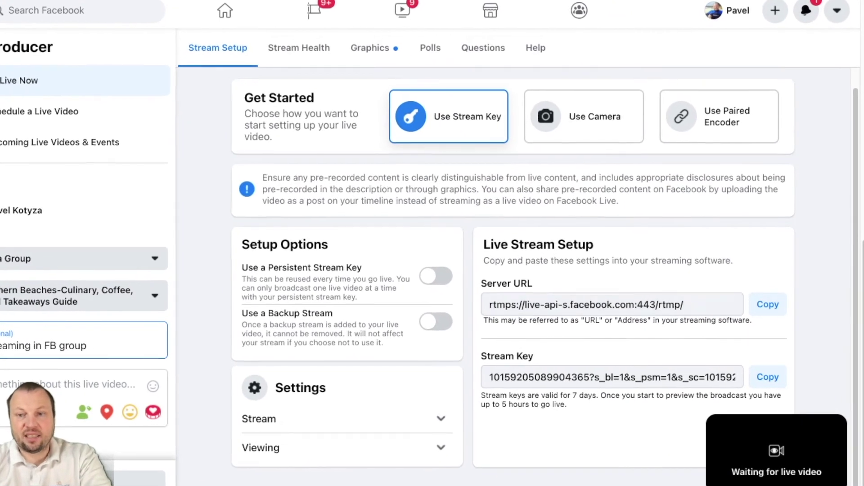
pyautogui.moveTo(472, 281); pyautogui.dragTo(527, 284)
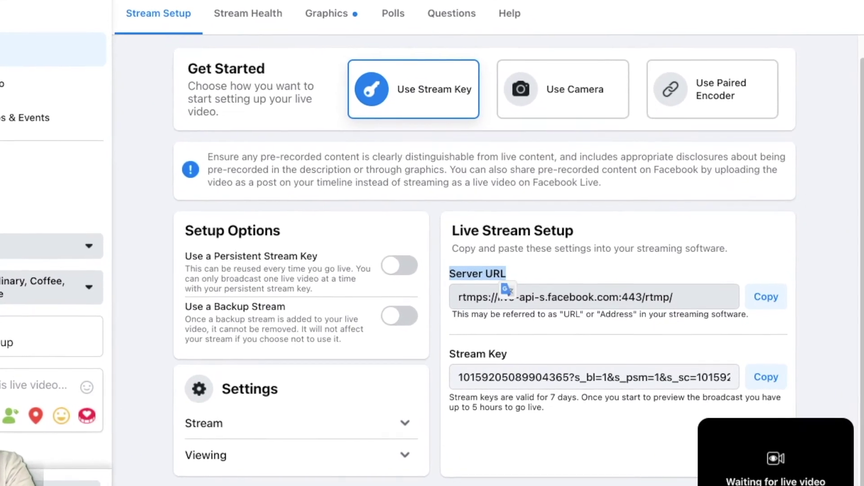
pyautogui.moveTo(439, 354); pyautogui.dragTo(501, 354)
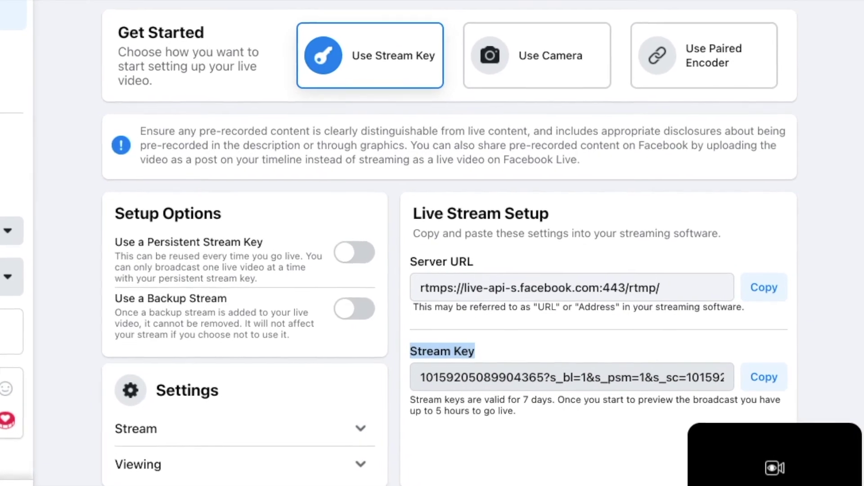
pyautogui.click(530, 285)
pyautogui.click(763, 285)
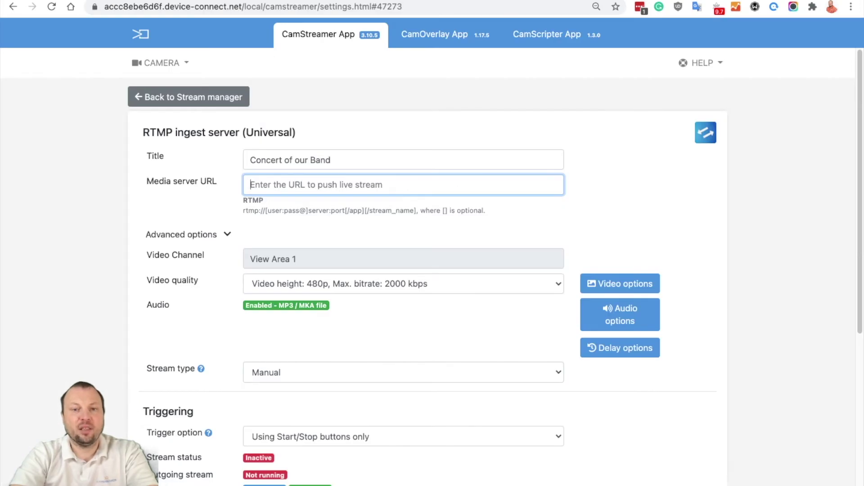
# Fill in CamStreamer's media server URL with the copied Facebook server URL, directly followed by the stream key copied from Facebook Live Producer
pyautogui.press('super+v')
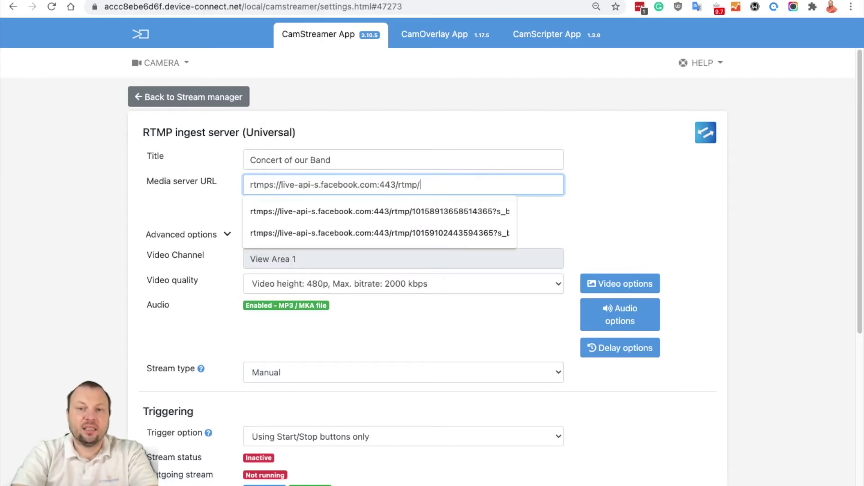
pyautogui.press('Escape')
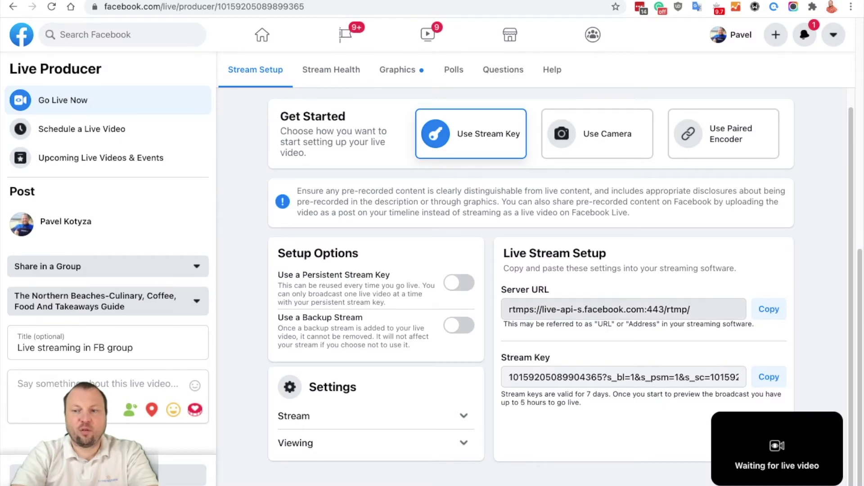
pyautogui.click(769, 377)
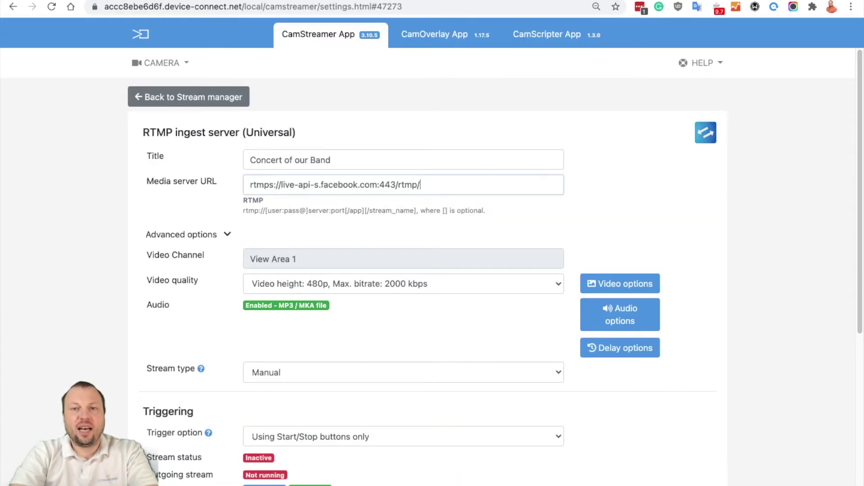
pyautogui.click(404, 185)
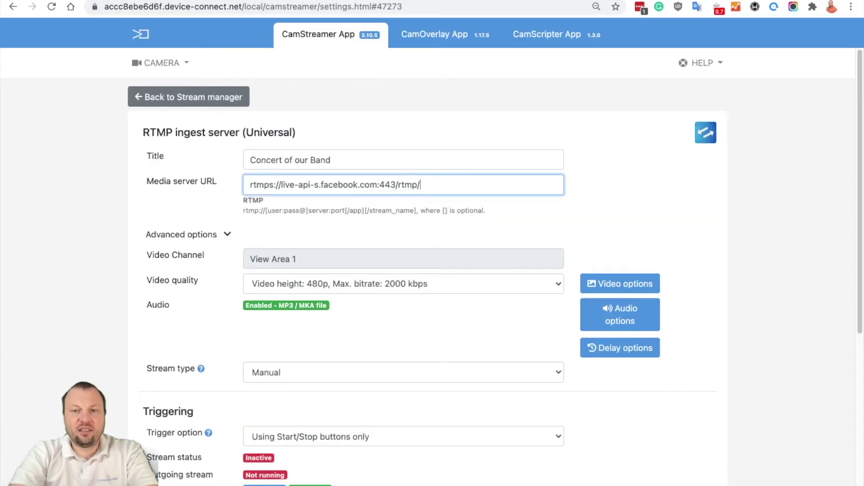
pyautogui.press('super+v')
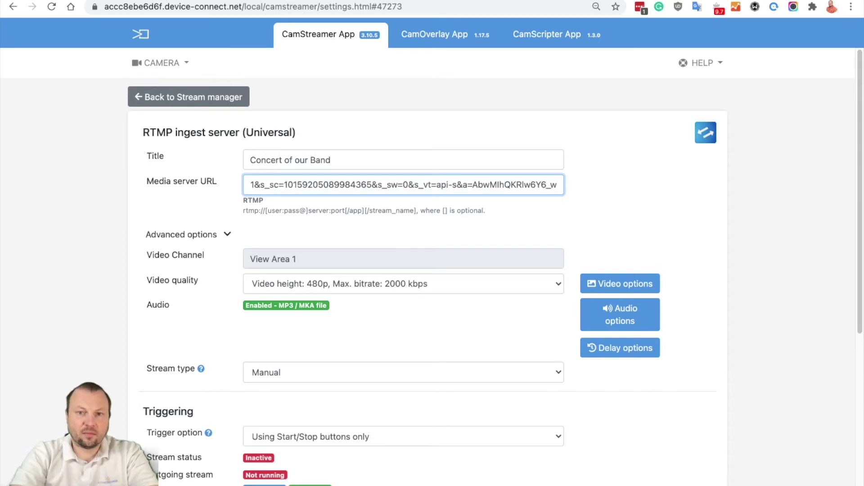
pyautogui.hscroll(-5, 278, 185)
pyautogui.moveTo(419, 185); pyautogui.dragTo(250, 184)
pyautogui.click(558, 185)
pyautogui.hscroll(5, 404, 185)
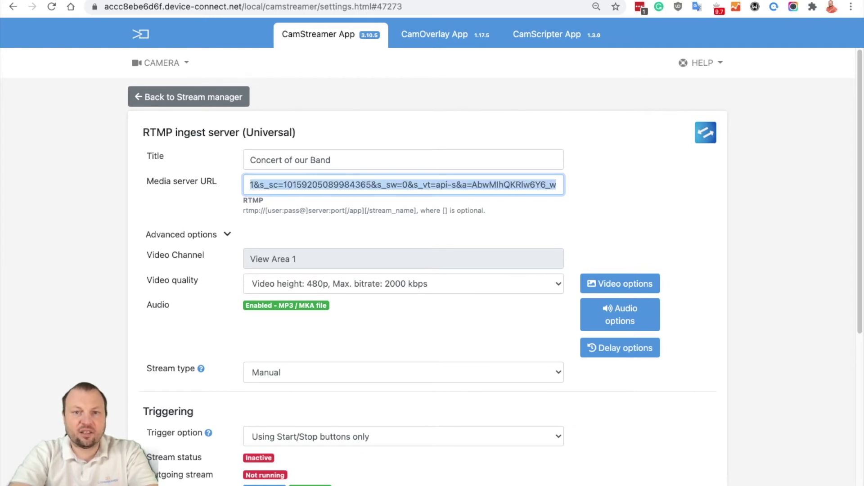
pyautogui.moveTo(556, 185); pyautogui.dragTo(314, 185)
pyautogui.hscroll(-3, 557, 185)
# Set the stream's video quality to 720p video height with a maximum bitrate of 1875 kbps
pyautogui.press('Tab')
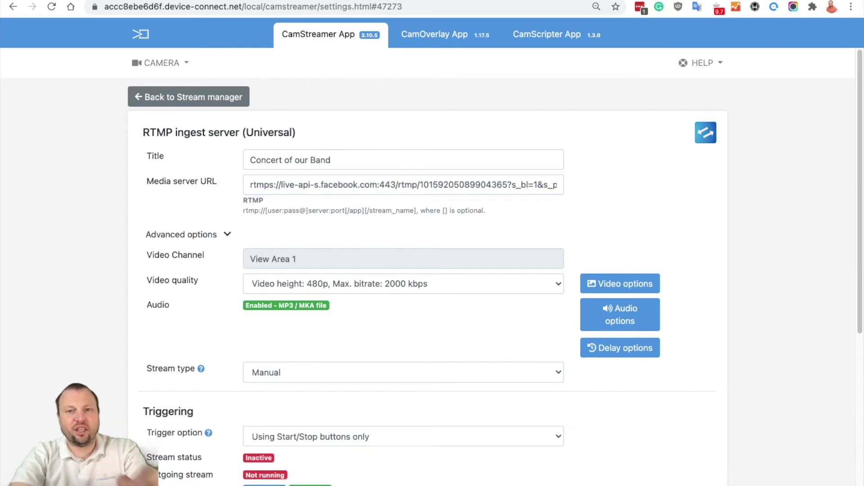
pyautogui.press('space')
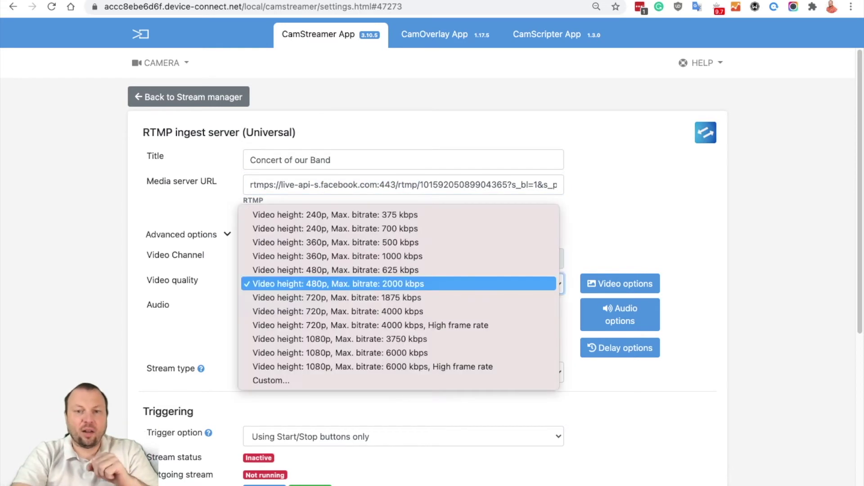
pyautogui.press('Down')
pyautogui.press('Down')
pyautogui.press('Down')
pyautogui.press('Down')
pyautogui.press('Down')
pyautogui.press('Up')
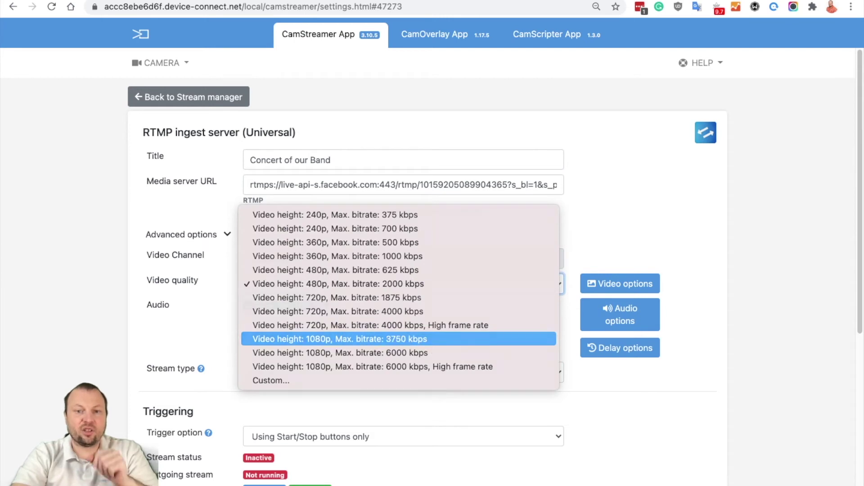
pyautogui.press('Return')
pyautogui.press('space')
pyautogui.press('Up')
pyautogui.press('Up')
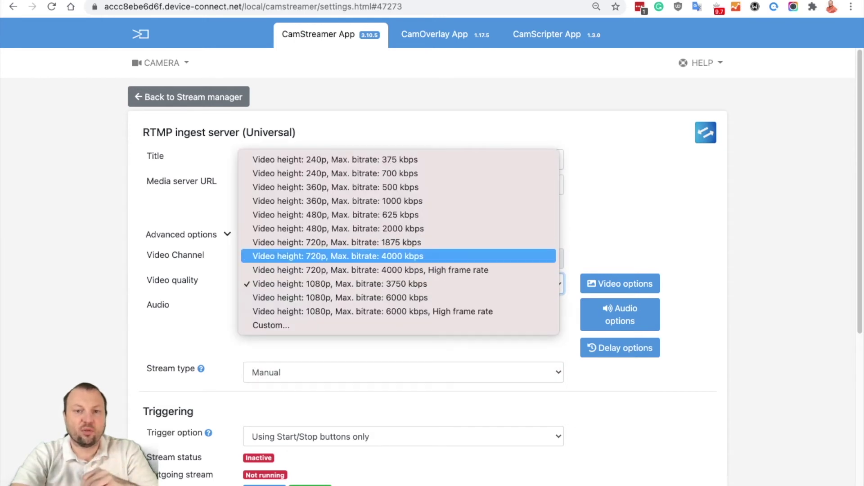
pyautogui.press('Up')
pyautogui.press('Escape')
pyautogui.press('Up')
pyautogui.press('Up')
pyautogui.press('Up')
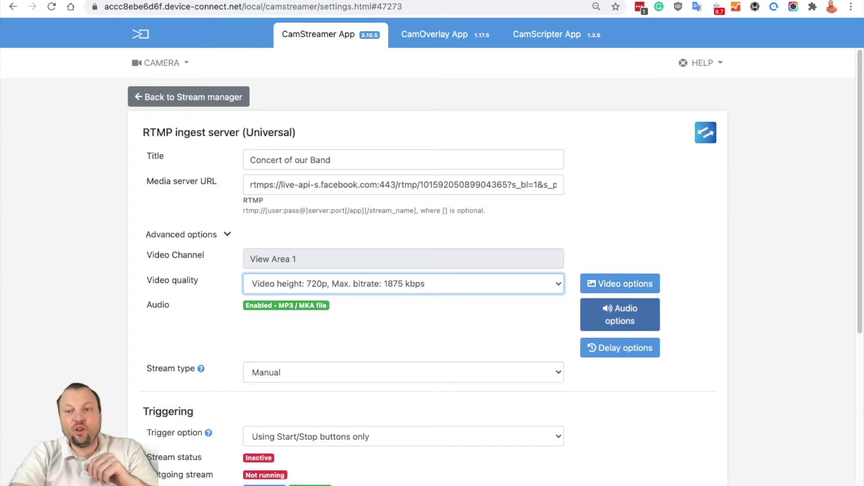
# Open the stream's audio options and try Microphone/Line and External audio (URL) as the audio source
pyautogui.press('Tab')
pyautogui.press('Tab')
pyautogui.press('Return')
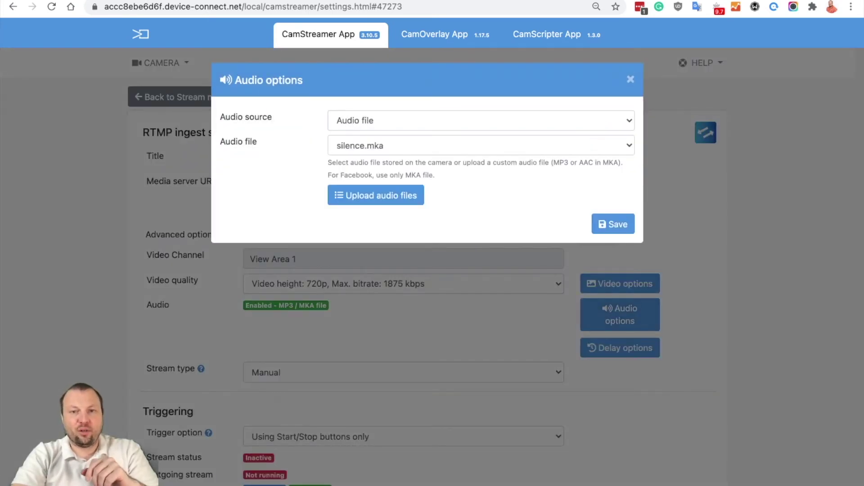
pyautogui.press('Tab')
pyautogui.press('space')
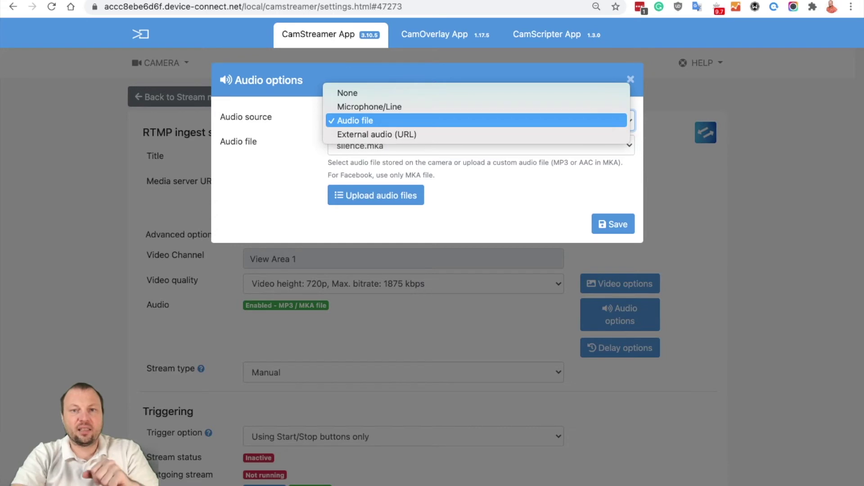
pyautogui.press('Up')
pyautogui.press('Return')
pyautogui.press('space')
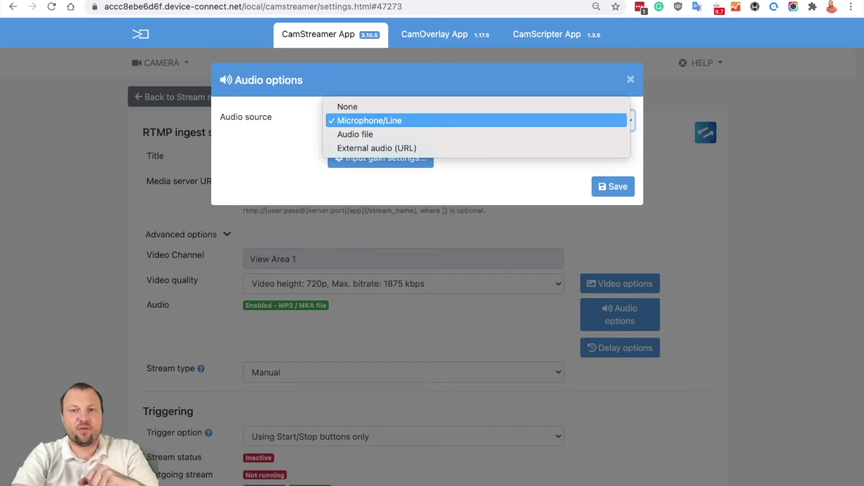
pyautogui.press('Down')
pyautogui.press('Down')
pyautogui.press('Return')
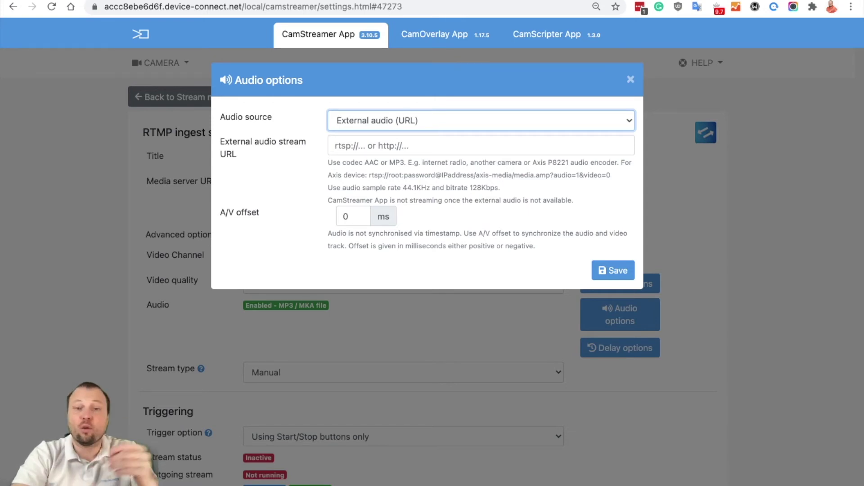
# Set the audio source to Audio file with silence.mka, save the audio options and close them
pyautogui.press('space')
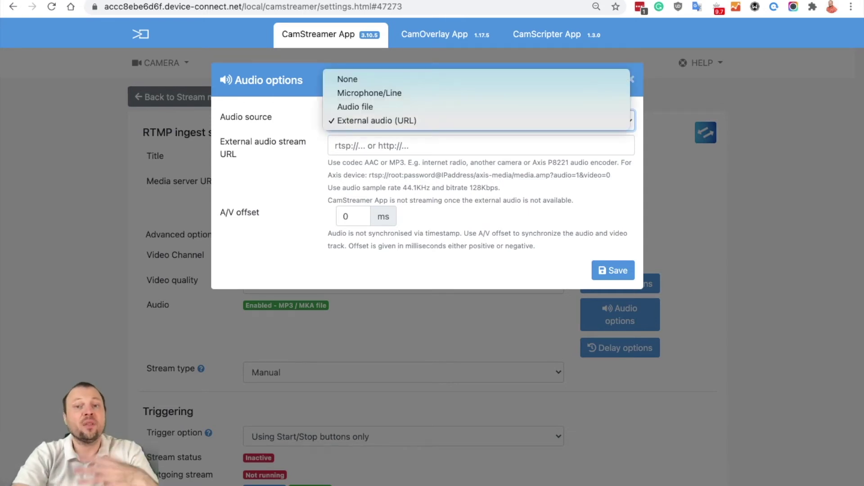
pyautogui.press('Up')
pyautogui.press('Return')
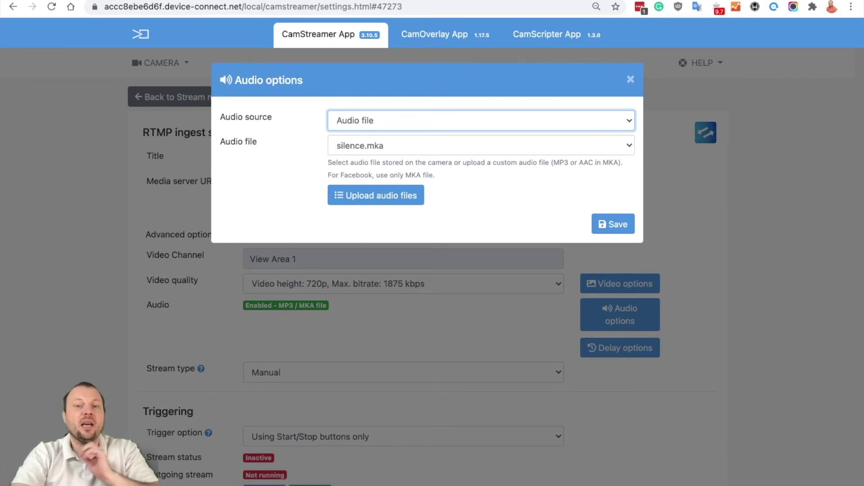
pyautogui.click(612, 224)
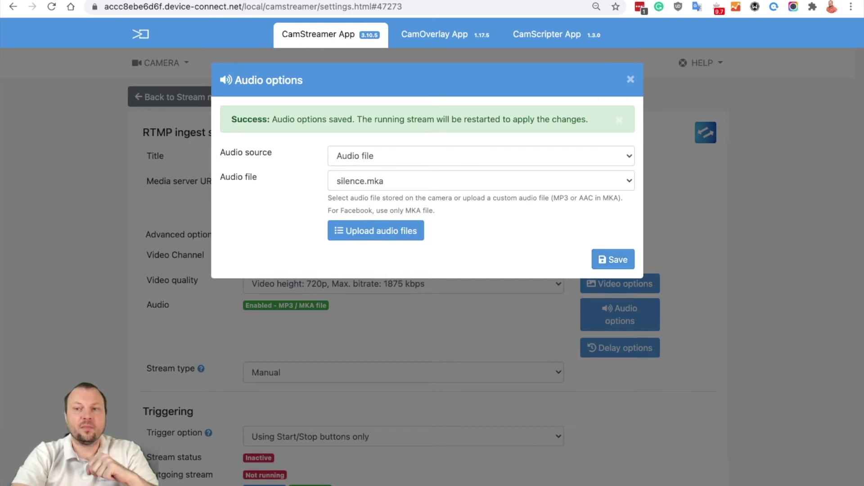
pyautogui.click(630, 80)
# Review the RTMP stream's settings and save the stream
pyautogui.scroll(-2, 286, 225)
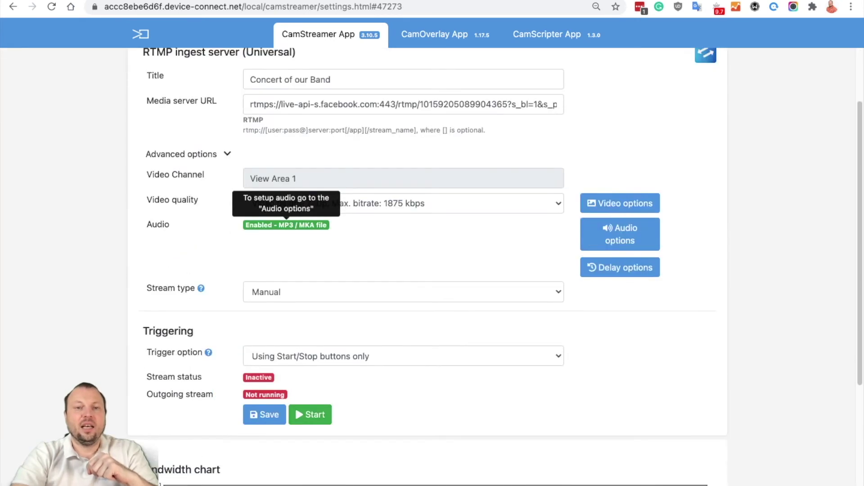
pyautogui.scroll(2, 286, 225)
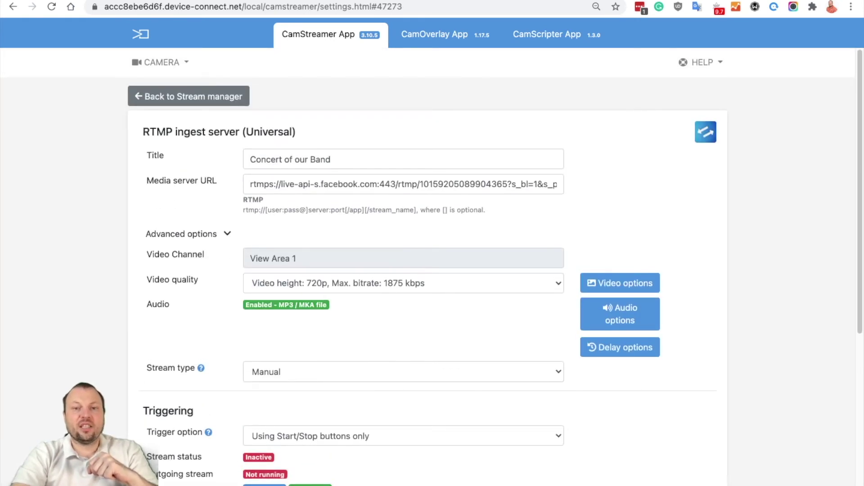
pyautogui.scroll(-3, 286, 180)
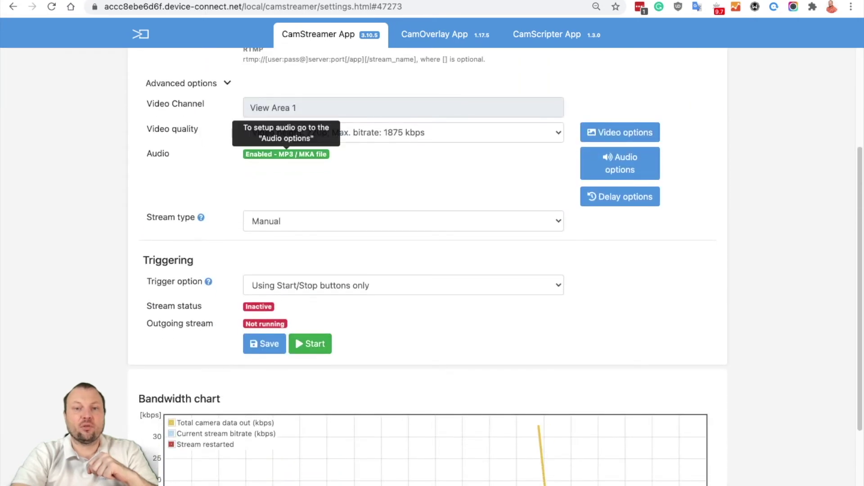
pyautogui.scroll(-3, 432, 265)
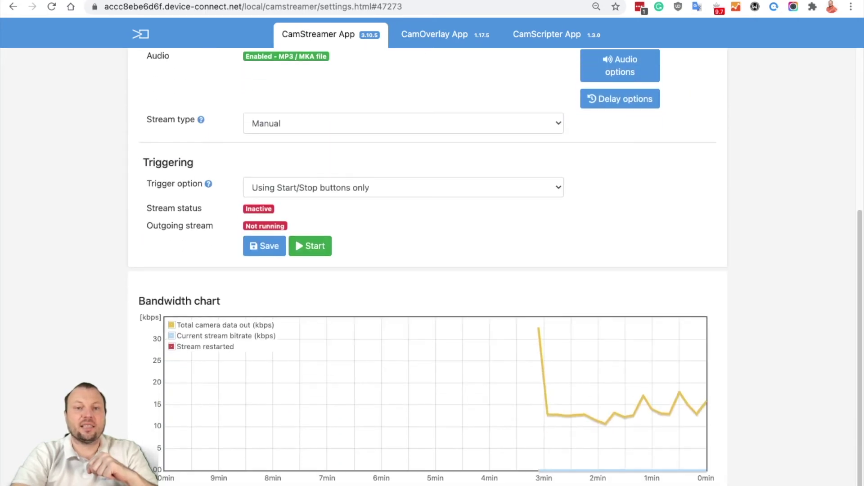
pyautogui.click(264, 245)
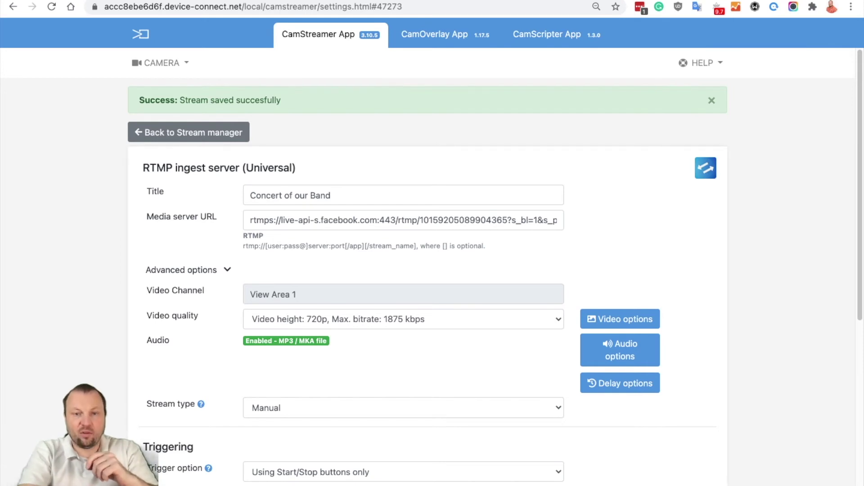
# Start the RTMP stream and switch to Facebook Live Producer to check the incoming video preview
pyautogui.scroll(-6, 432, 270)
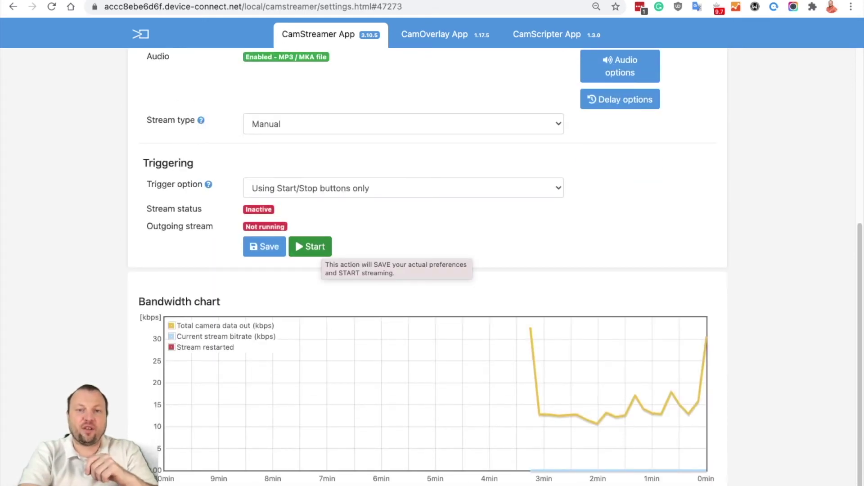
pyautogui.click(311, 246)
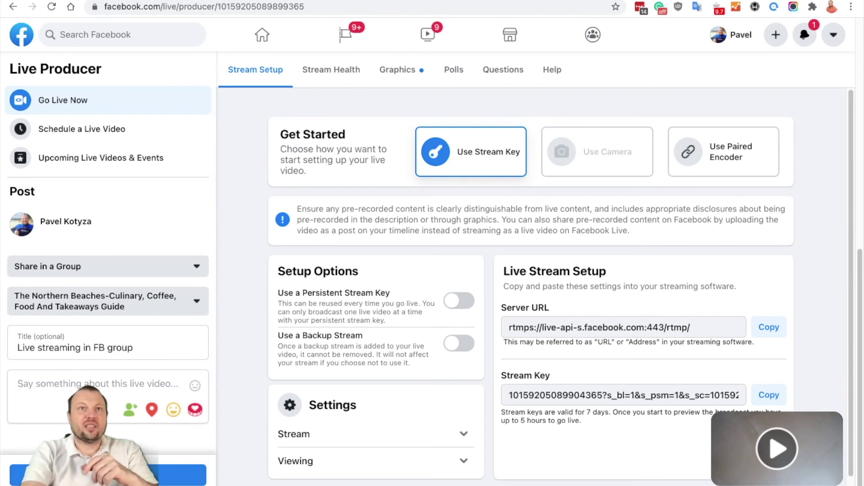
pyautogui.press('super+Tab')
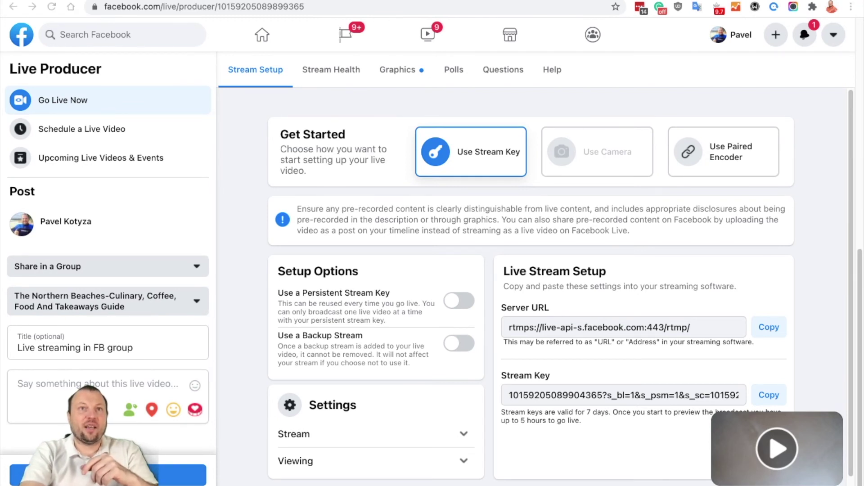